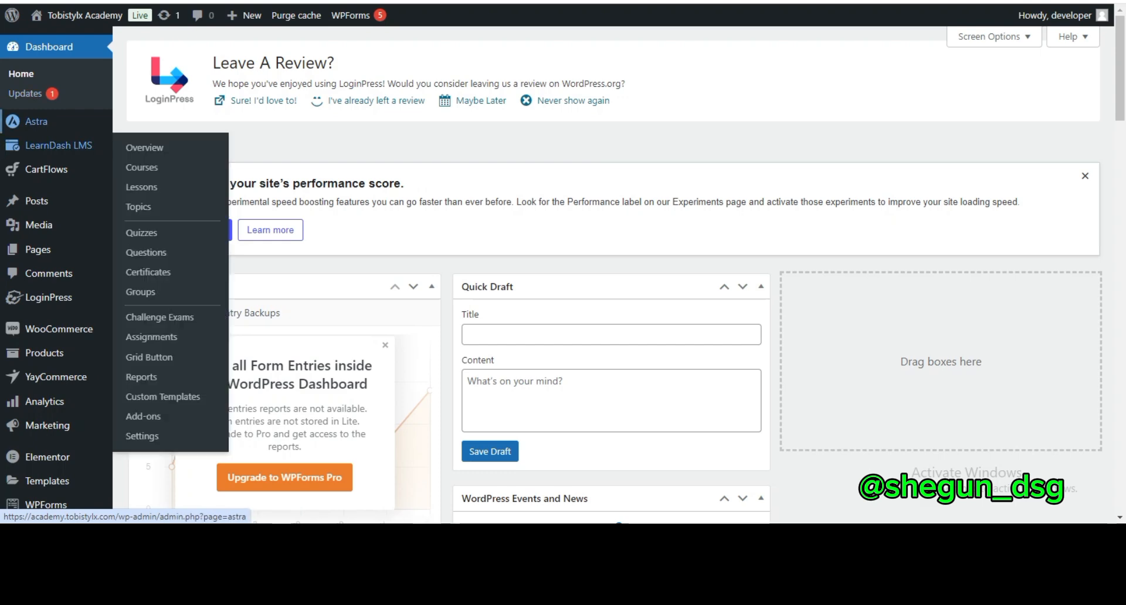
Open the Introduction lesson of the Complete Bag Making Course for editing and bring up its Lesson Access Settings
mouse_move(59, 145)
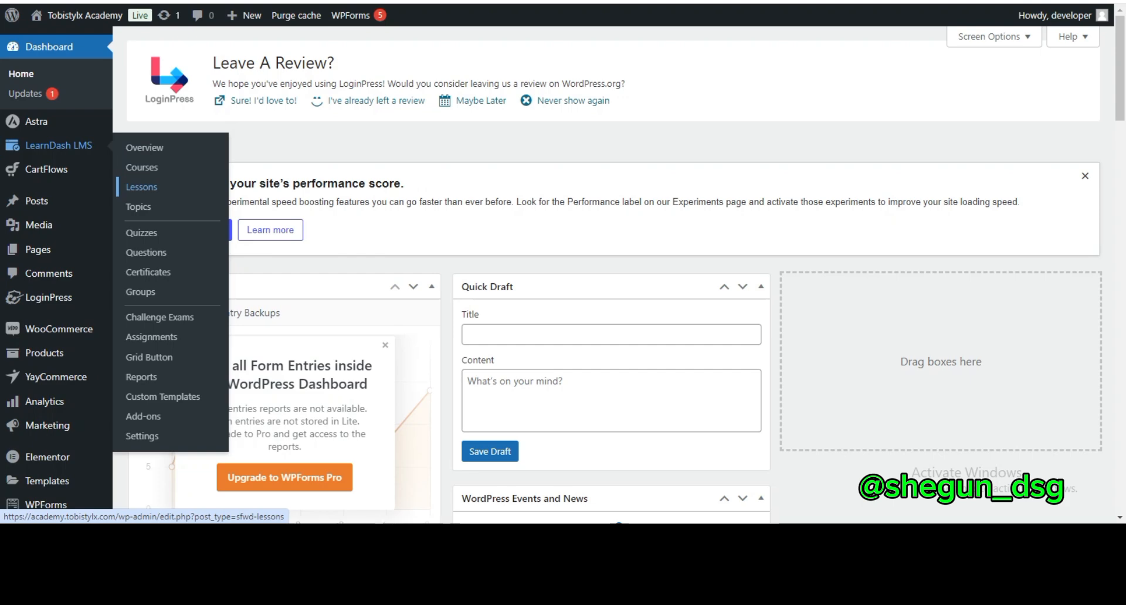
left_click(141, 187)
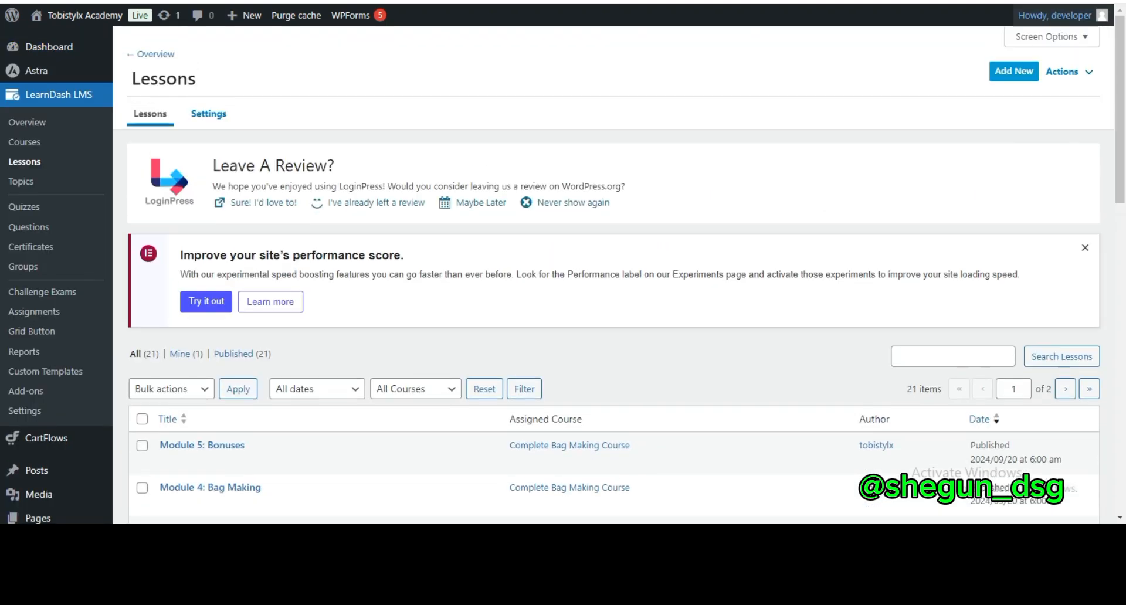
scroll(612, 275, "down", 4)
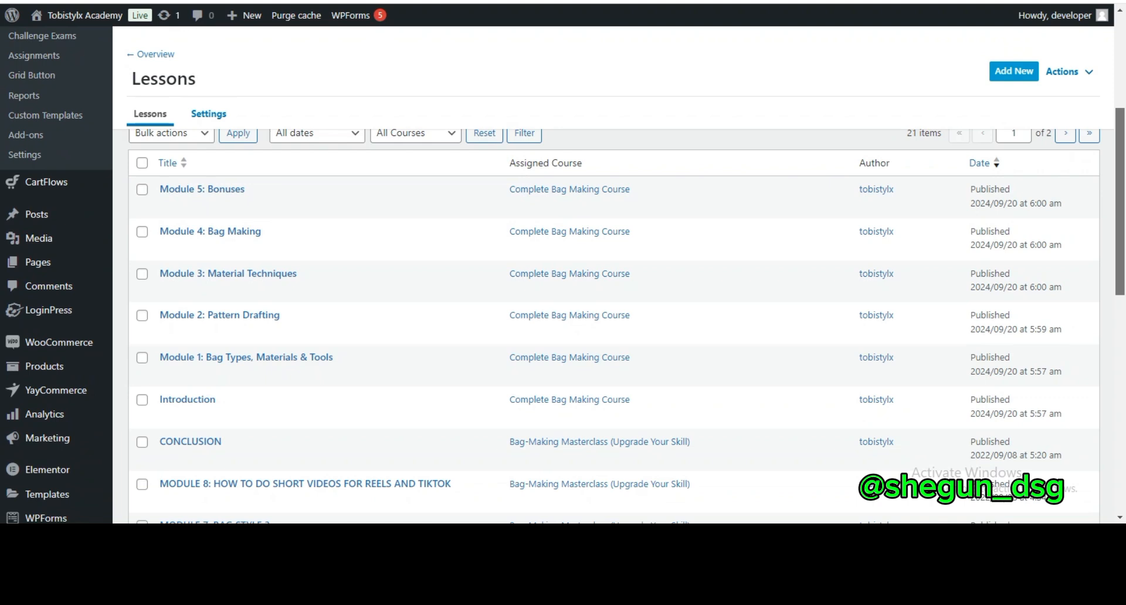
scroll(246, 316, "down", 2)
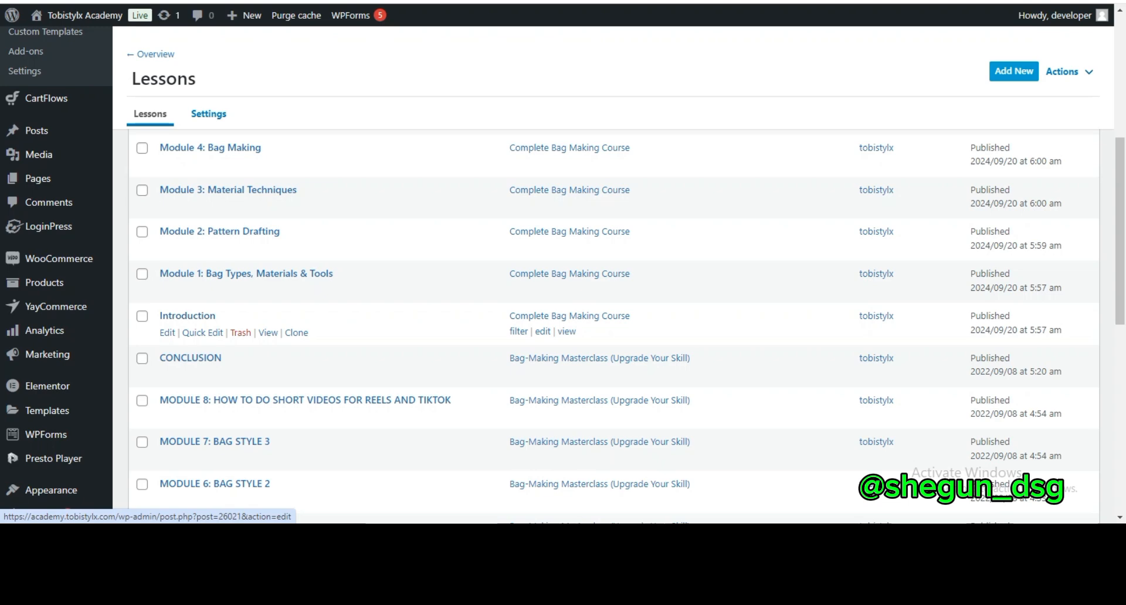
left_click(167, 333)
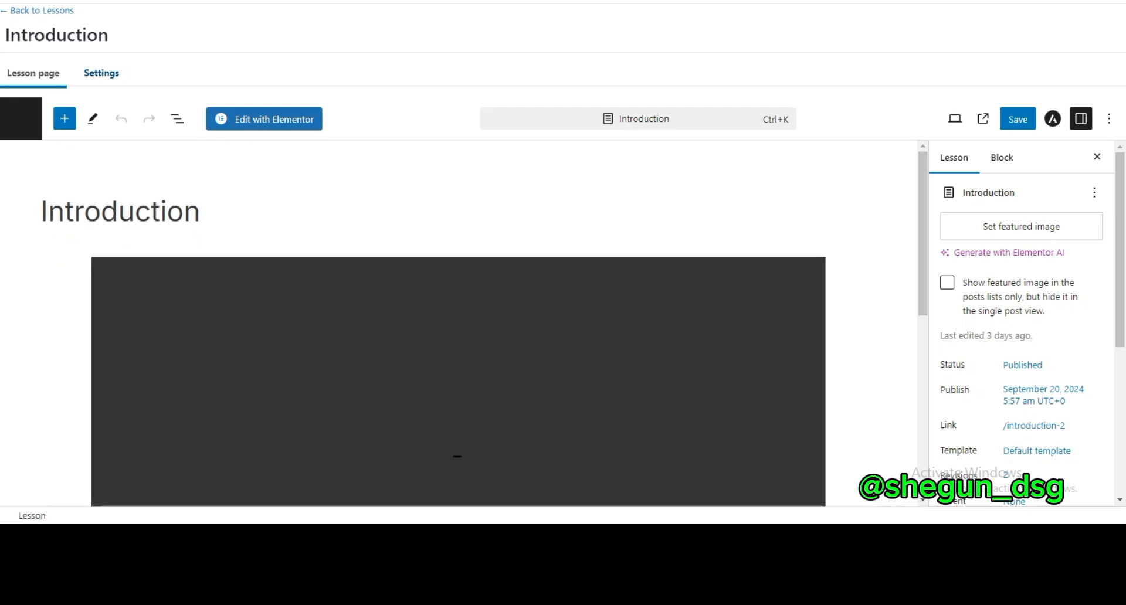
left_click(101, 74)
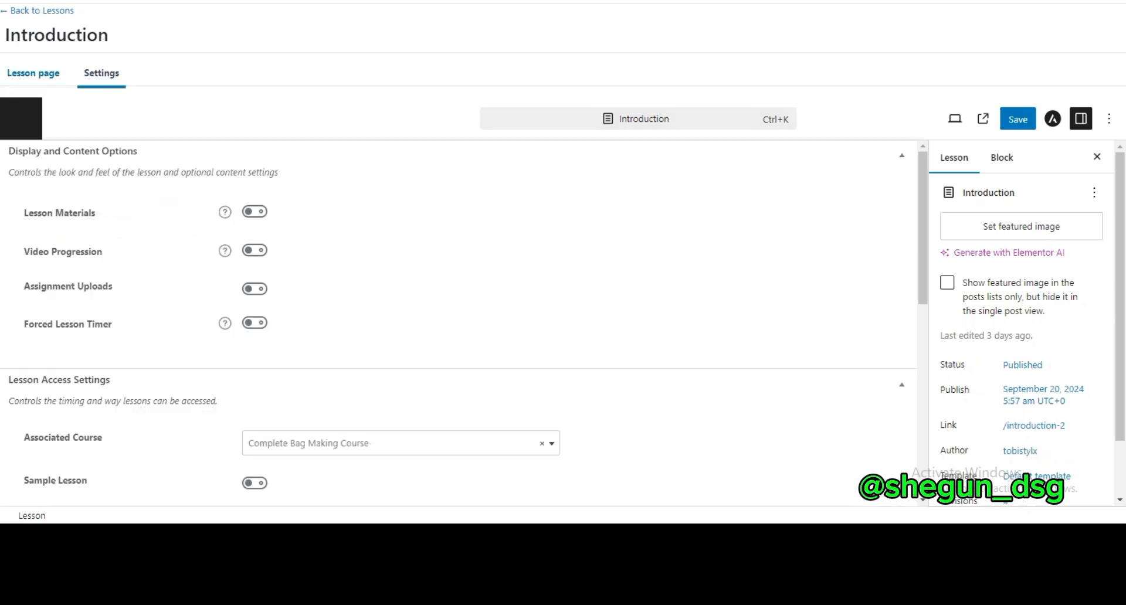
left_click_drag(923, 217, 923, 311)
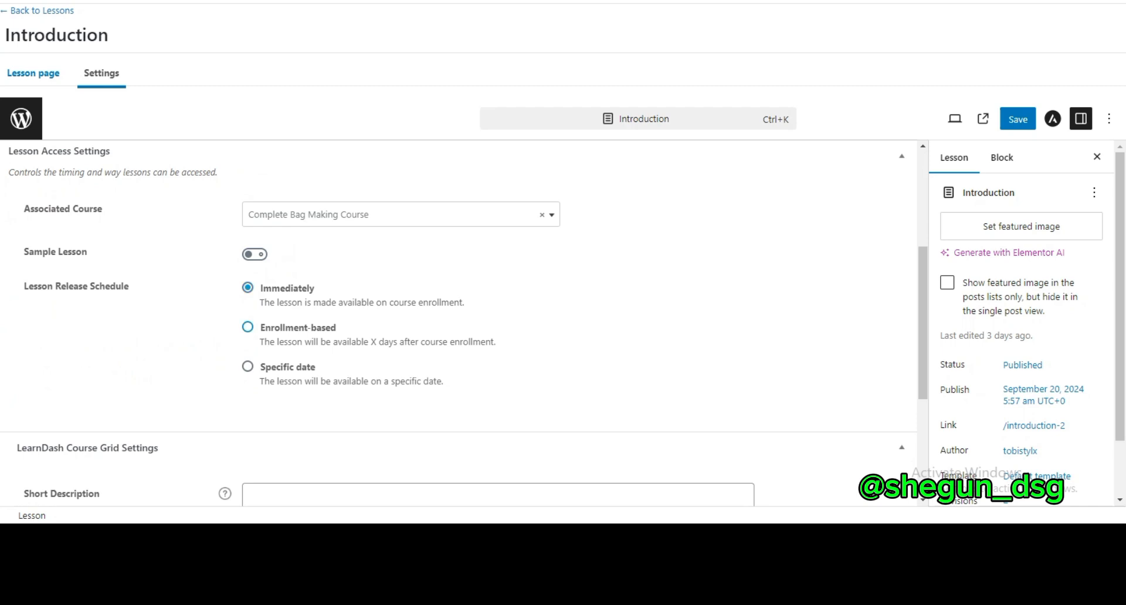
Try the Enrollment-based and Specific date release schedules for the Introduction lesson and return it to Immediately
left_click(248, 327)
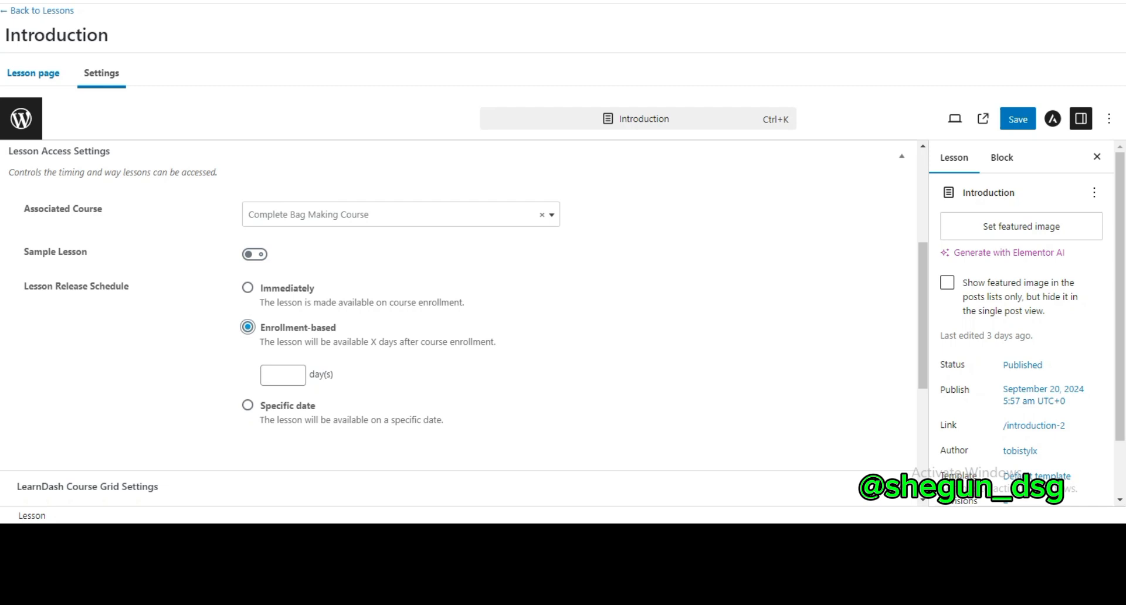
left_click(248, 288)
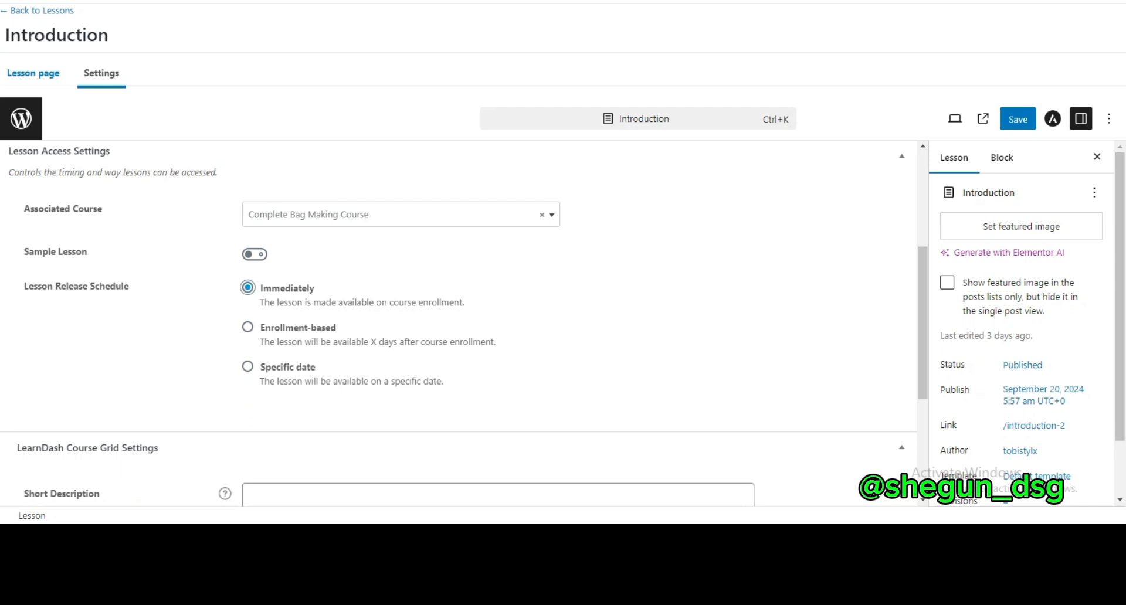
left_click(248, 367)
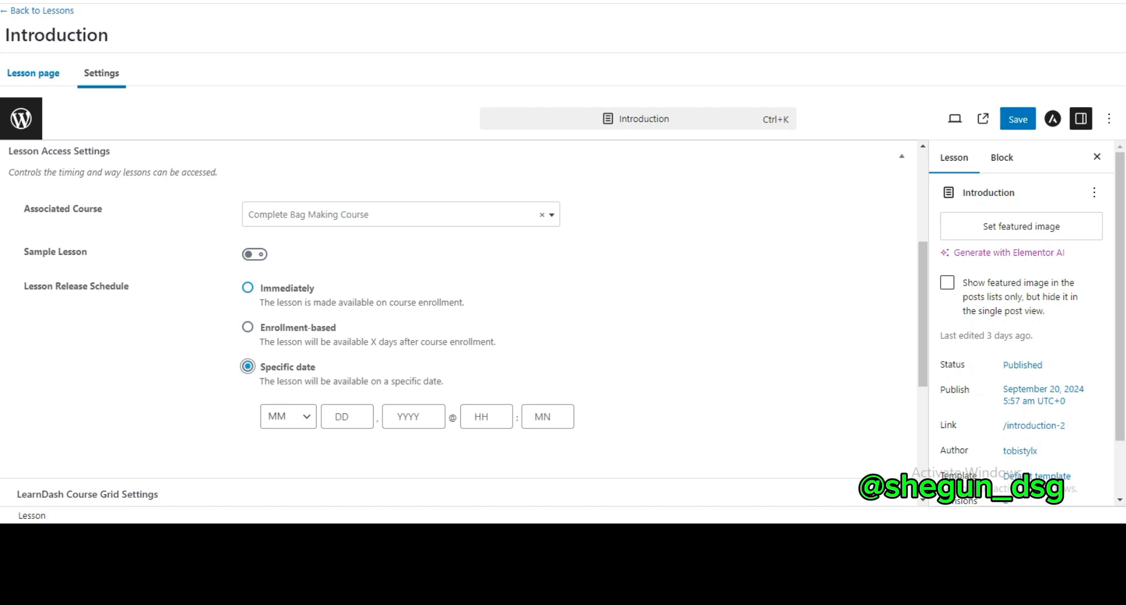
left_click(248, 288)
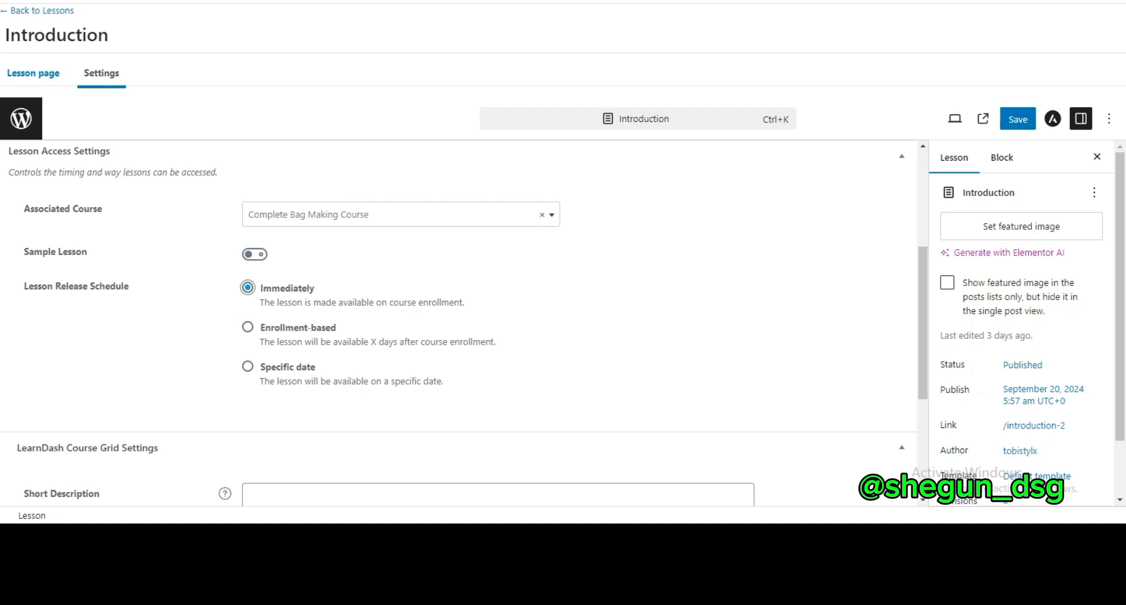
Open the Module 1: Bag Types, Materials & Tools lesson for editing and bring up its Lesson Access Settings
left_click(39, 10)
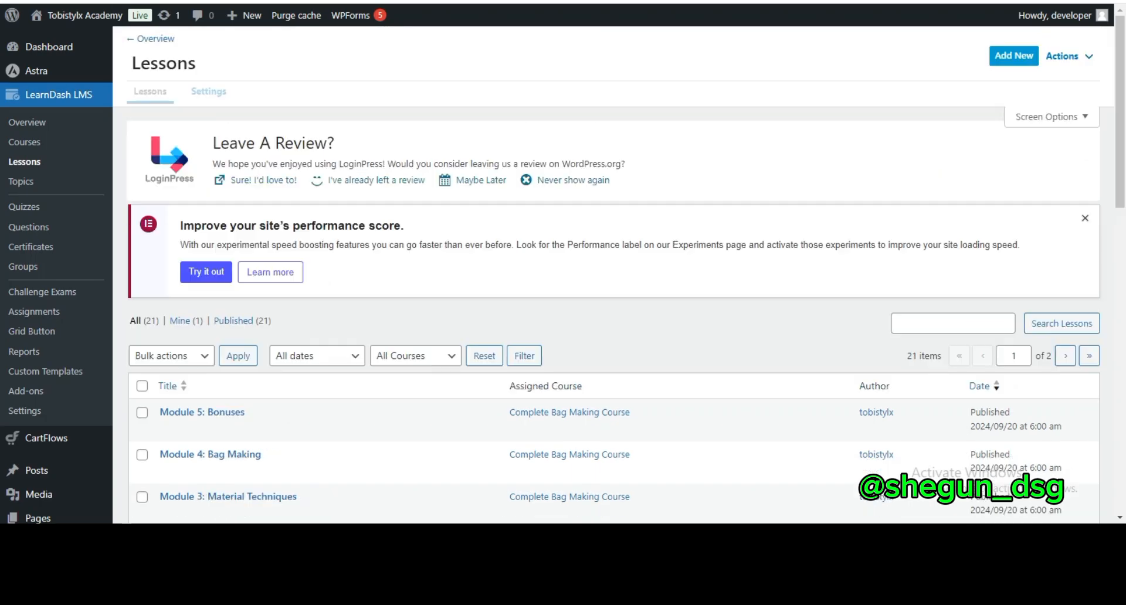
scroll(563, 270, "down", 3)
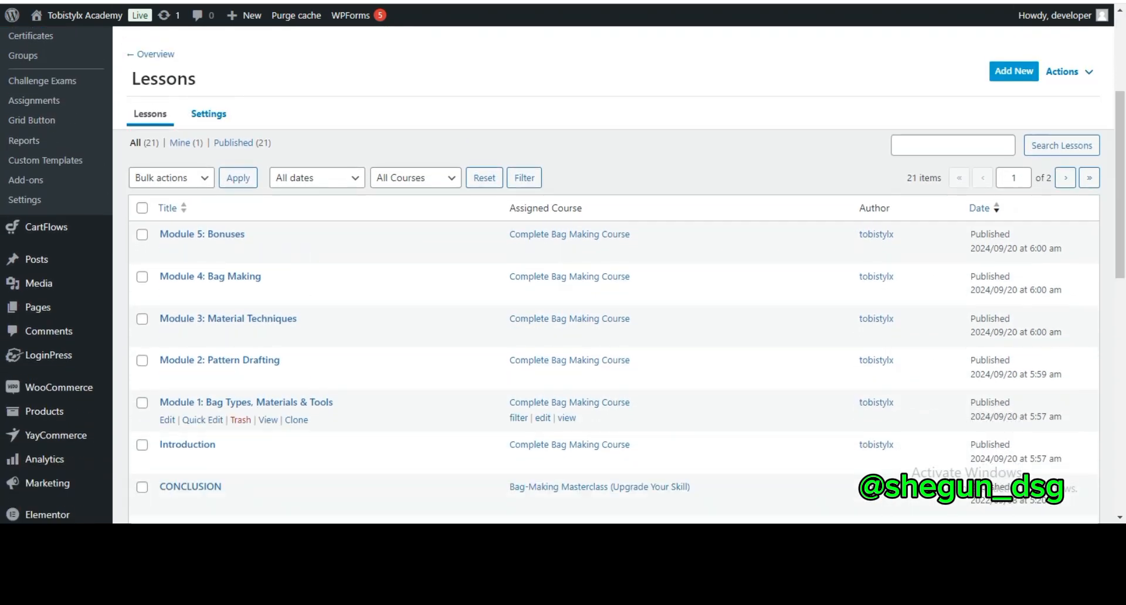
left_click(167, 420)
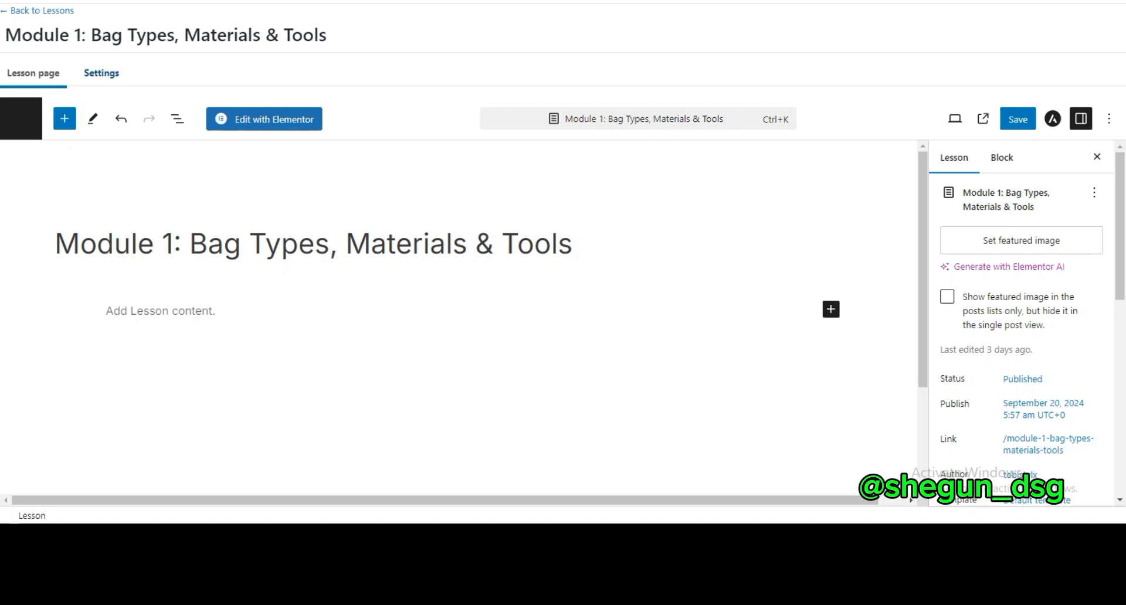
left_click(102, 73)
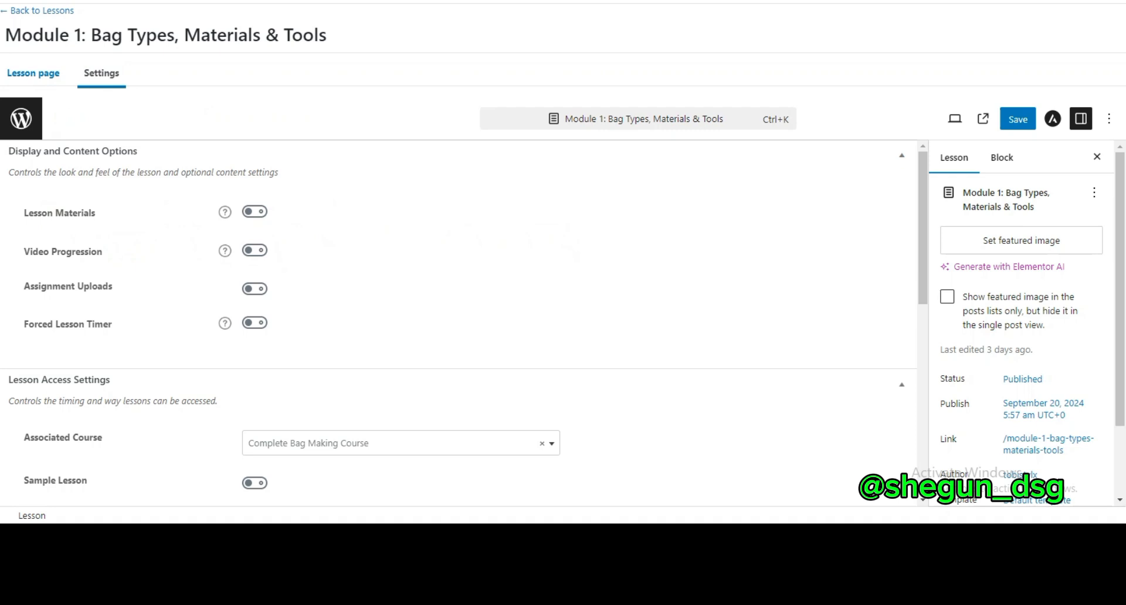
scroll(459, 322, "down", 3)
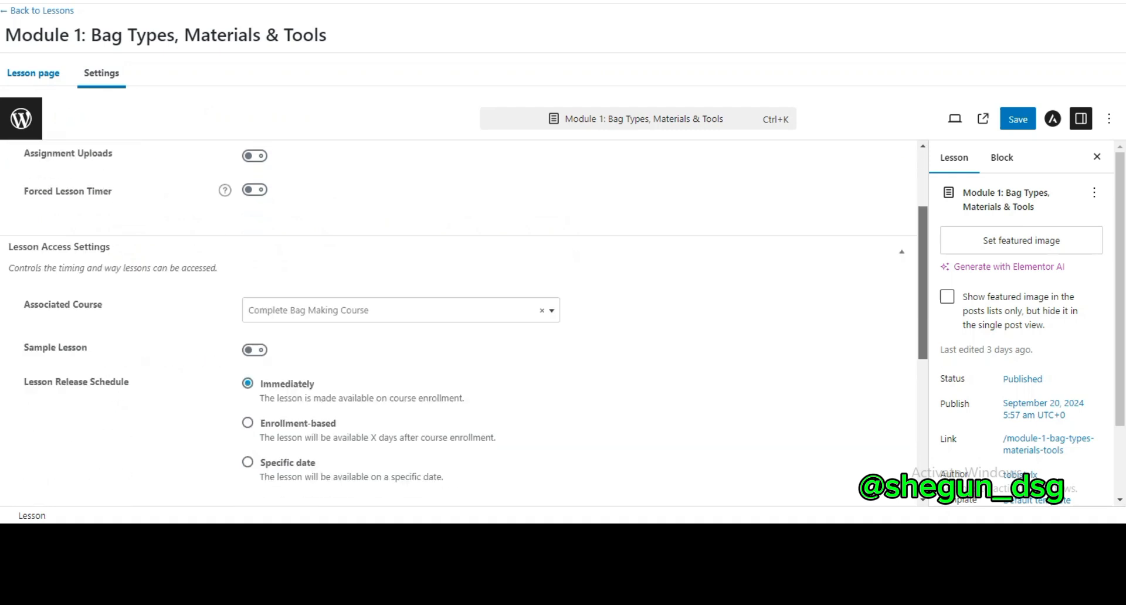
scroll(459, 323, "down", 1)
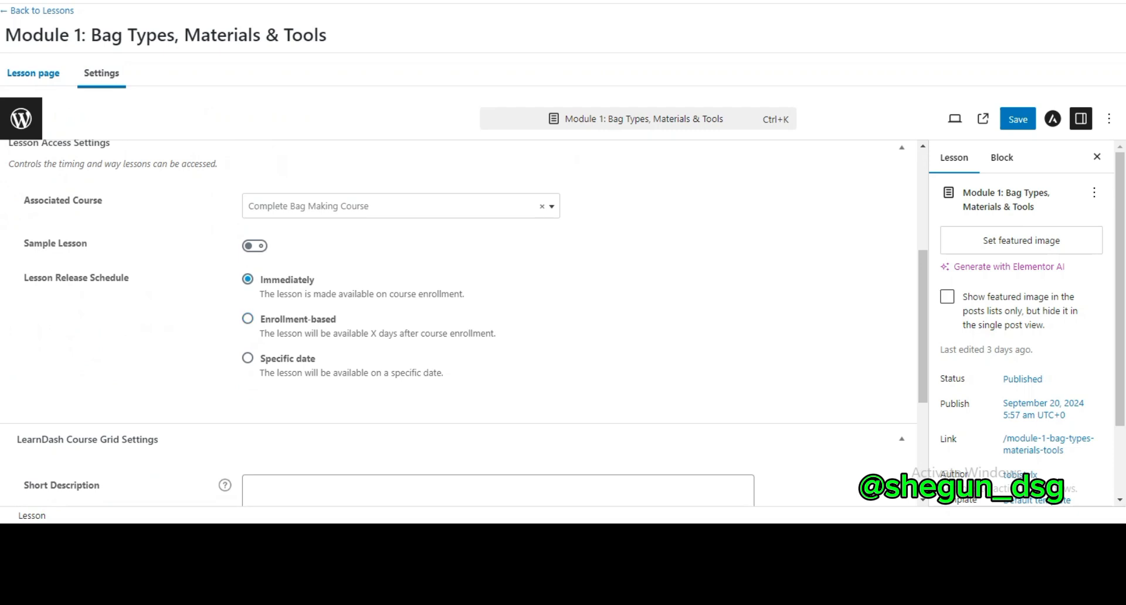
Try an Enrollment-based release after 1 day and a Specific date release for Module 1, and return to the lessons list without saving
left_click(248, 318)
left_click(278, 366)
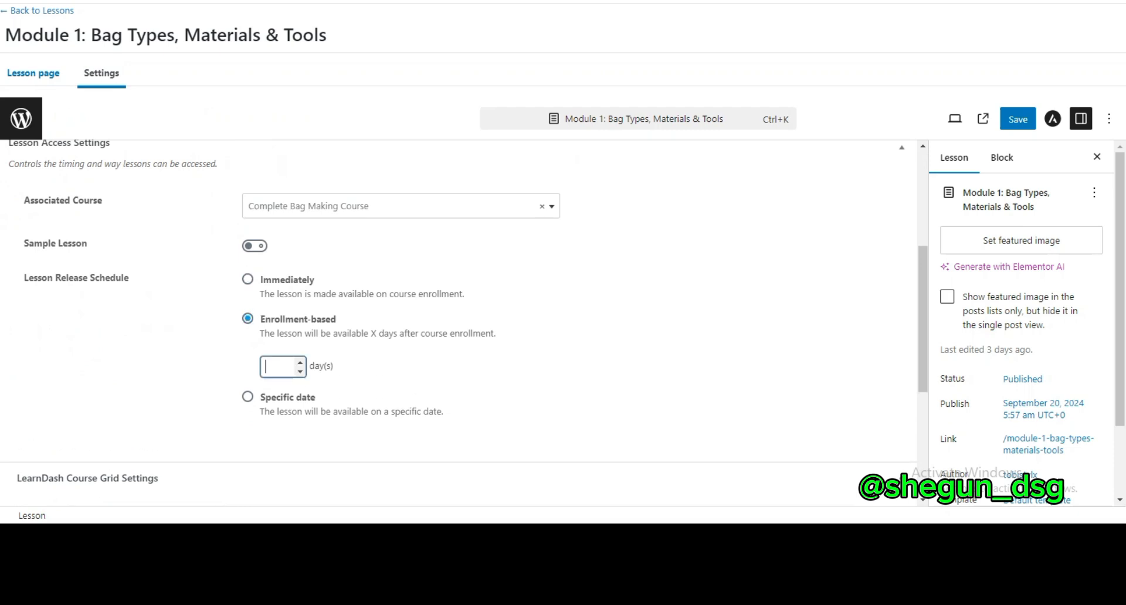
type("1")
left_click(247, 397)
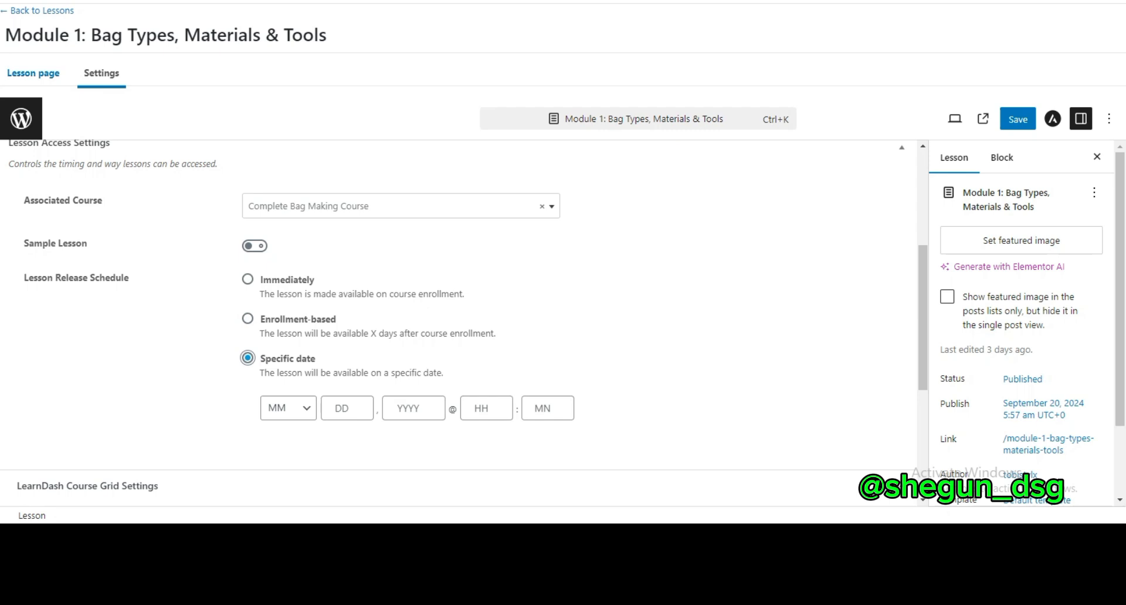
left_click(41, 10)
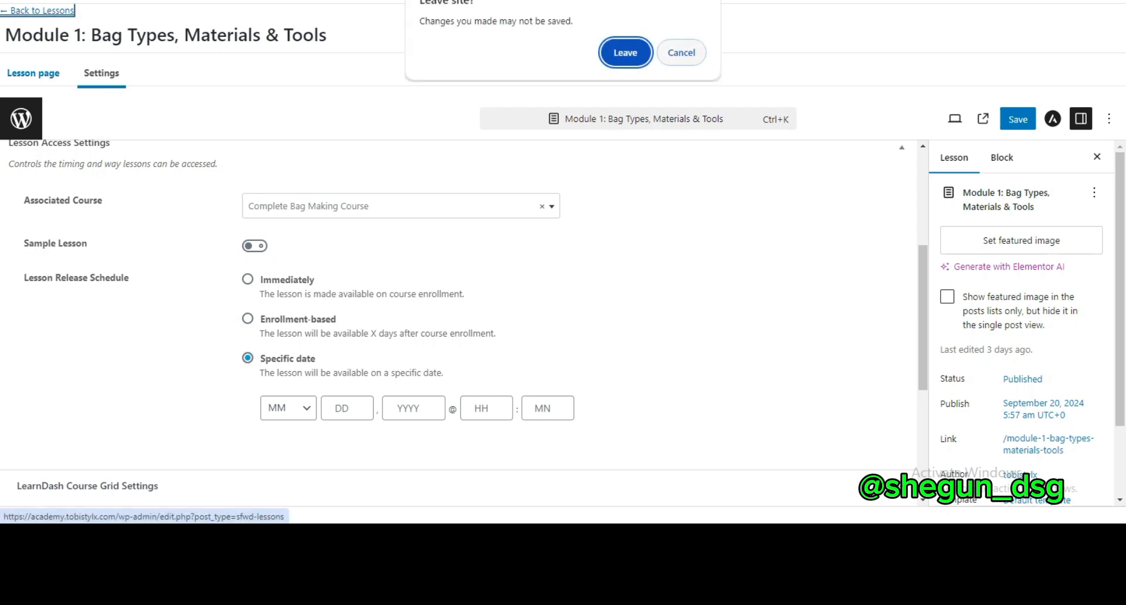
left_click(682, 50)
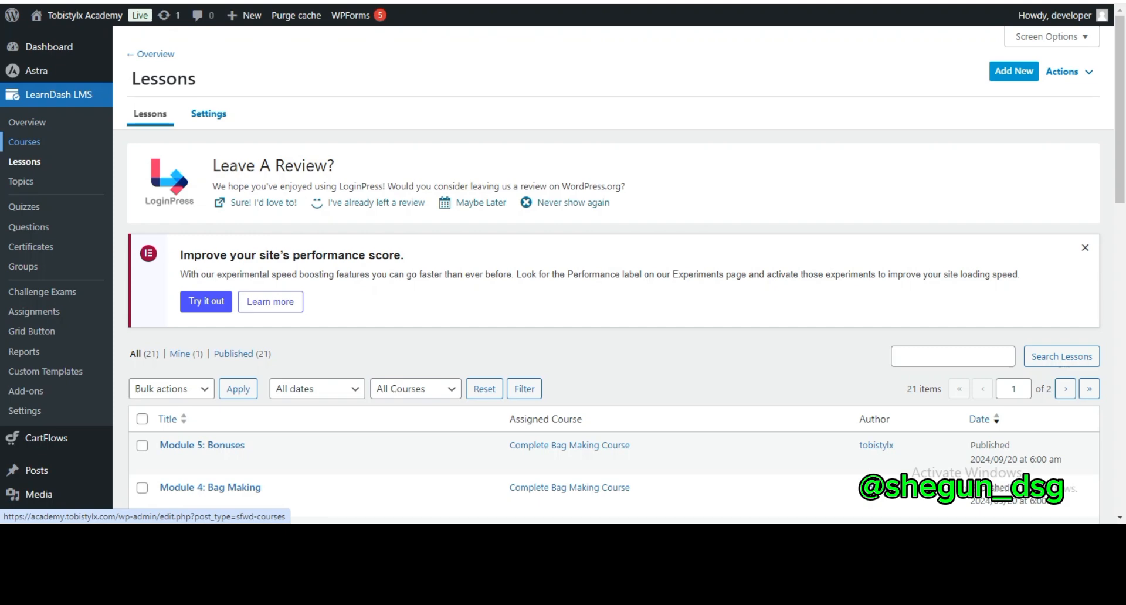
Open the Complete Bag Making Course for editing and bring up the Course Prerequisites option in its access settings
left_click(24, 142)
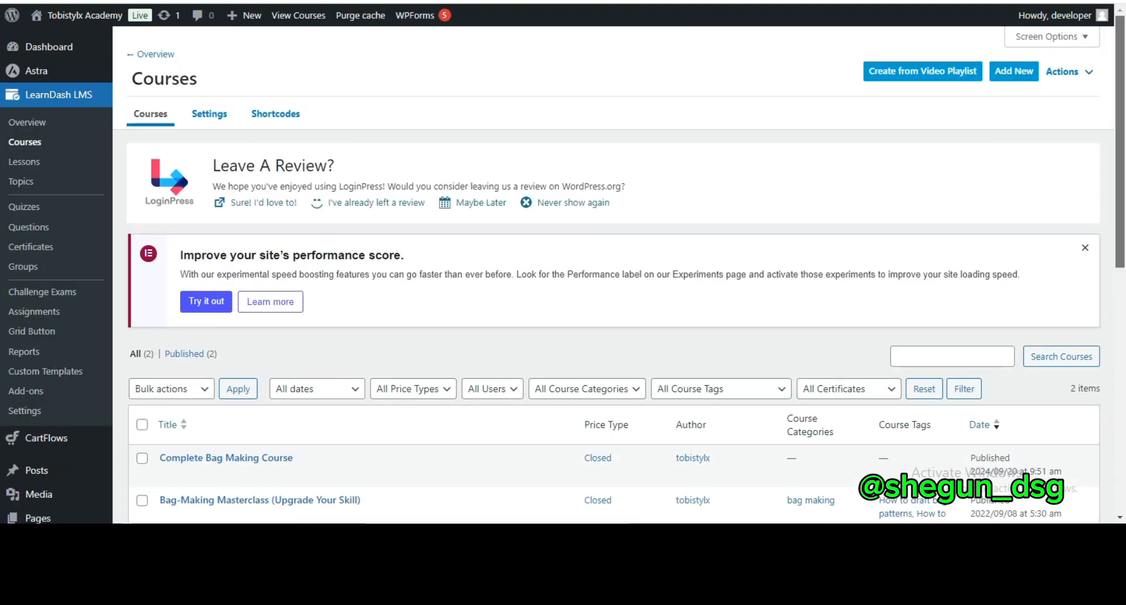
scroll(586, 293, "down", 4)
left_click(167, 256)
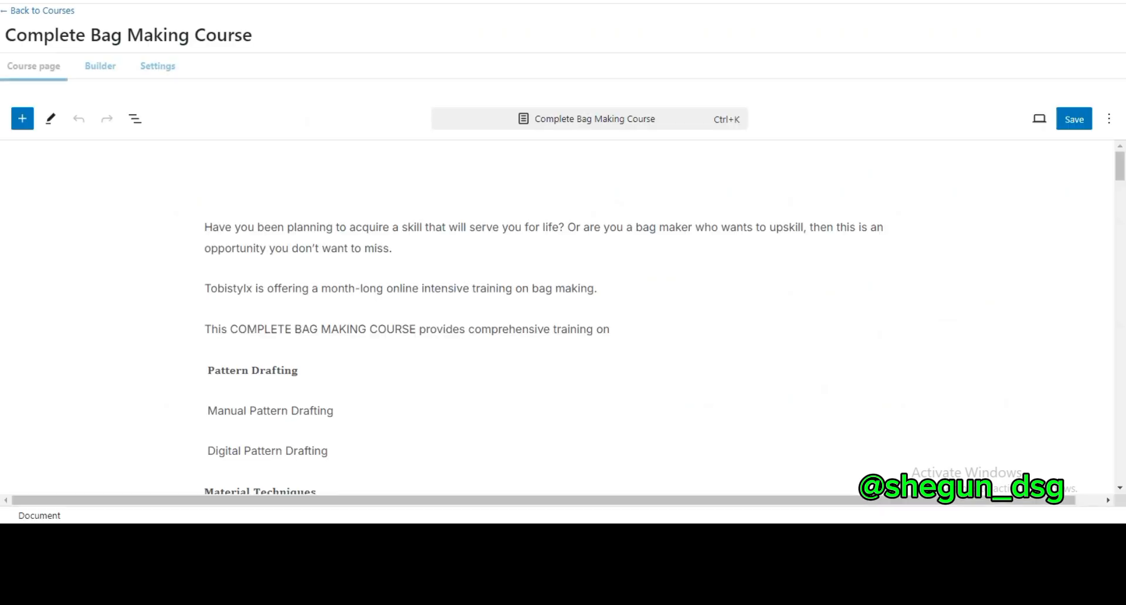
left_click(158, 70)
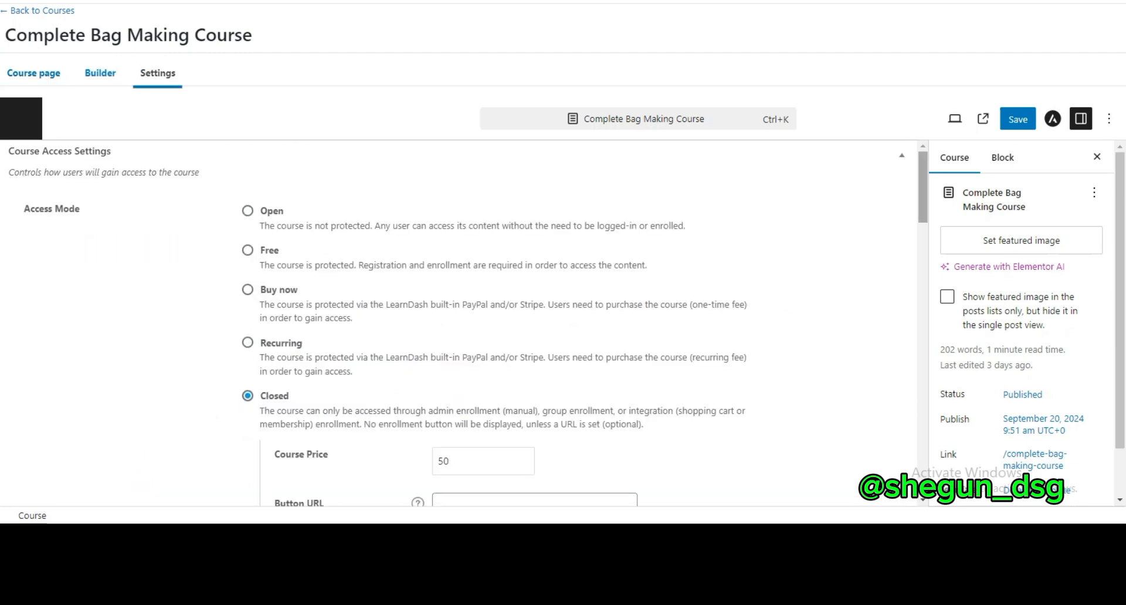
scroll(469, 322, "down", 7)
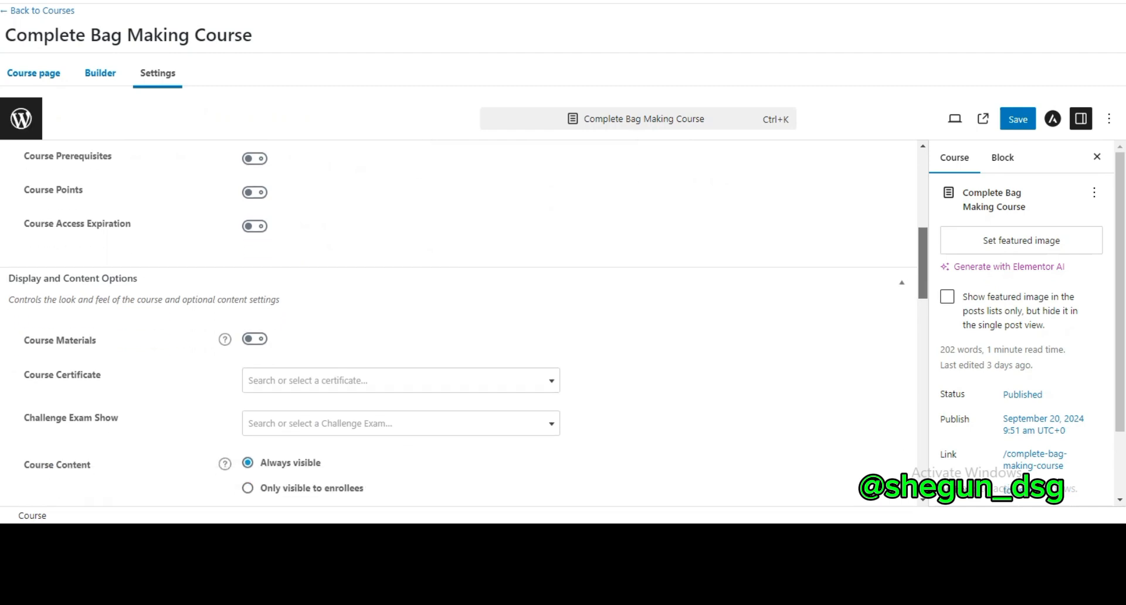
left_click_drag(923, 263, 923, 251)
Try enabling Course Prerequisites for the Complete Bag Making Course, switch it back off, and return to the courses list
left_click(255, 223)
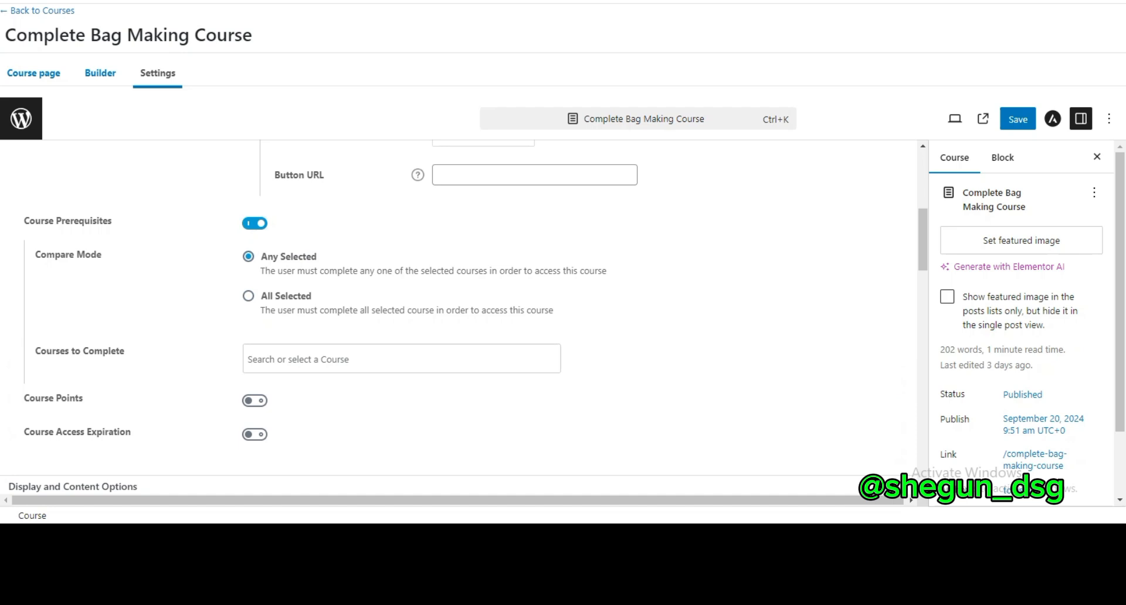
left_click(255, 223)
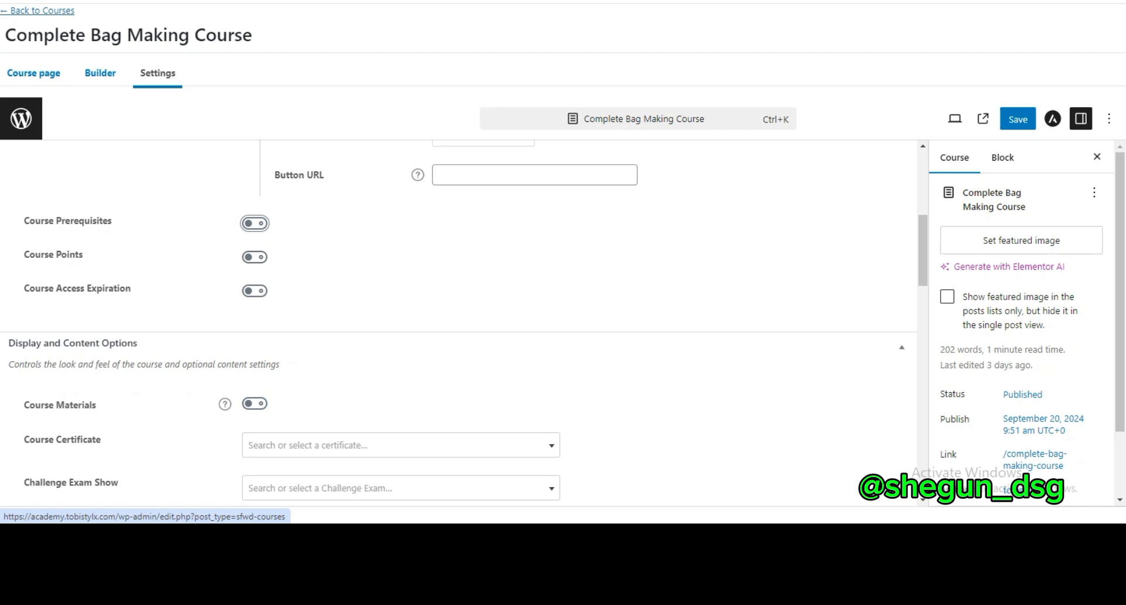
left_click(41, 10)
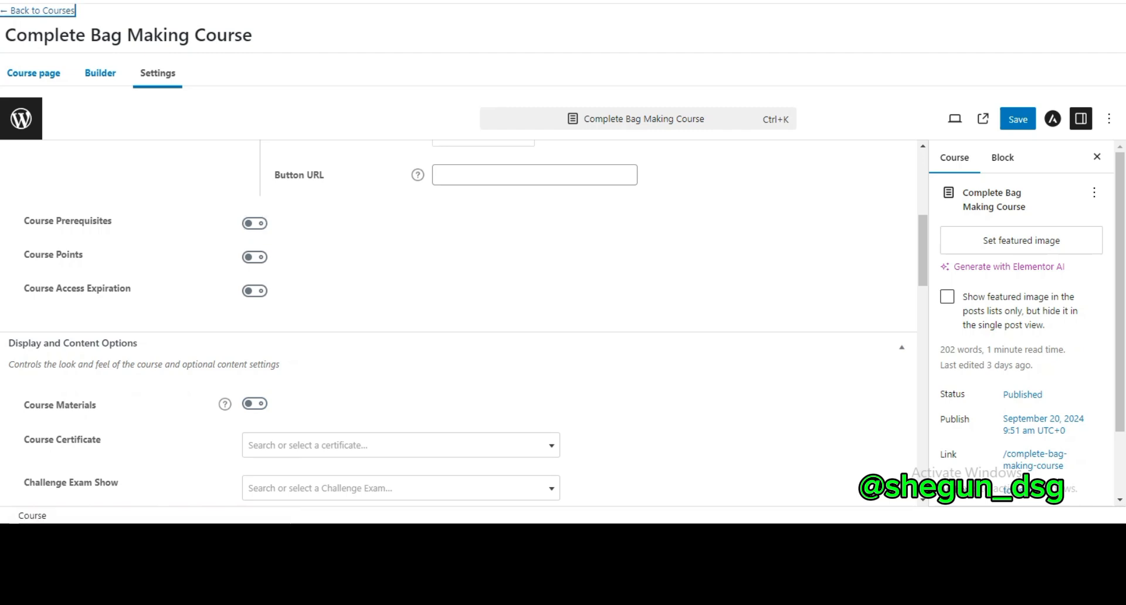